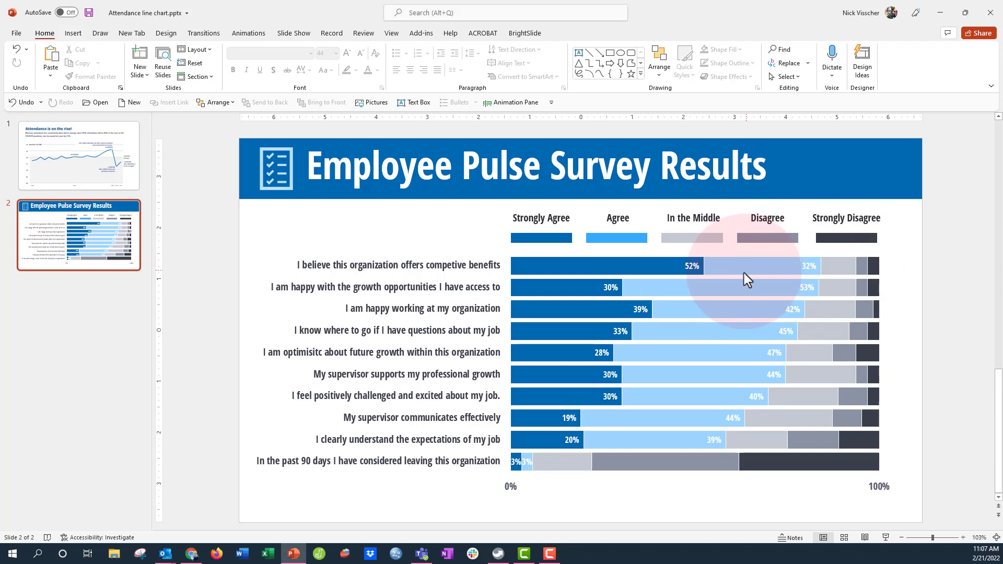
# Step: Select the whole survey bar chart and open its Select Data source from Chart Design
pyautogui.click(569, 283)
pyautogui.click(482, 238)
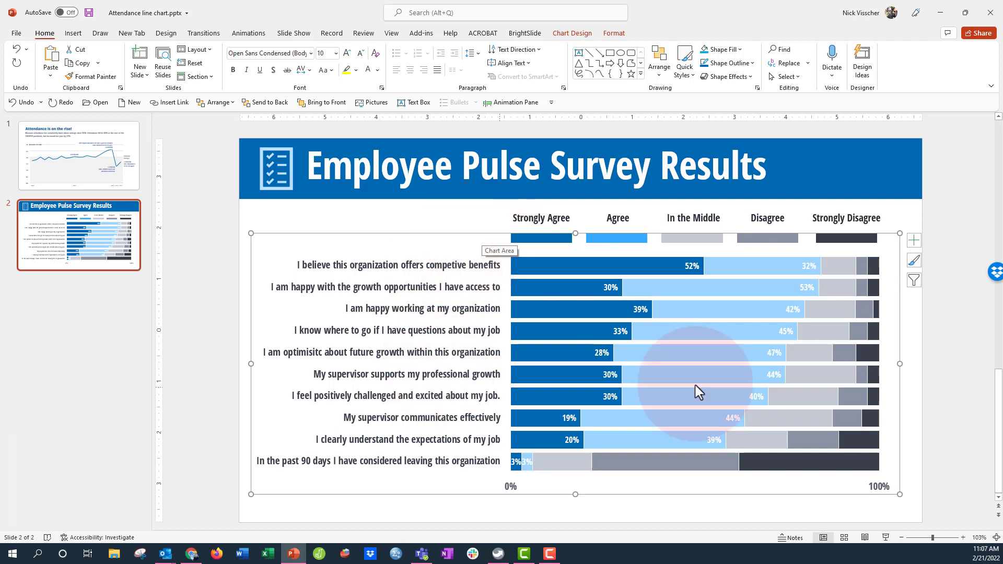
pyautogui.click(587, 37)
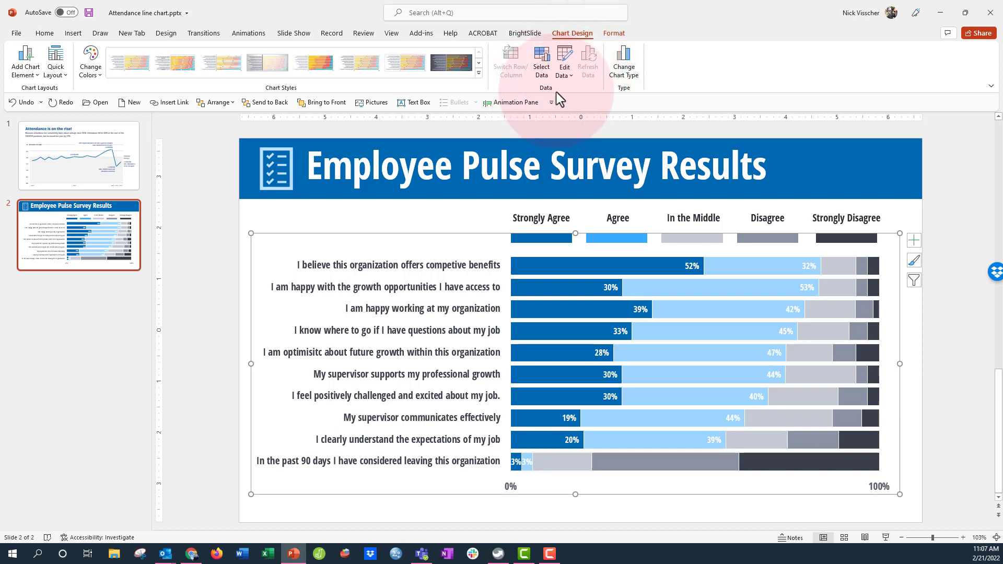
pyautogui.click(537, 54)
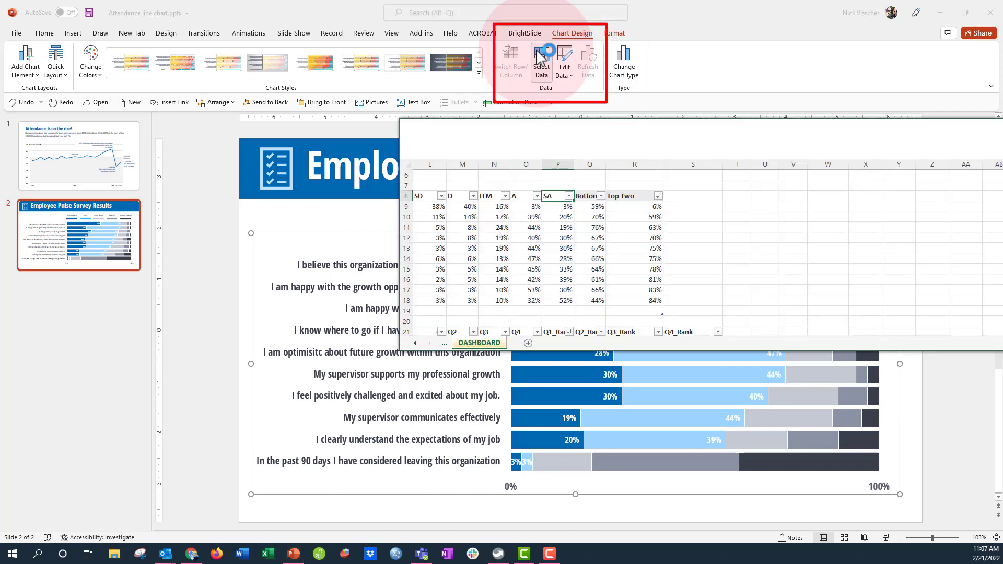
# Step: Move the Excel data window and the Select Data Source dialog aside so the series list shows
pyautogui.moveTo(835, 136); pyautogui.dragTo(702, 541)
pyautogui.moveTo(631, 296); pyautogui.dragTo(329, 123)
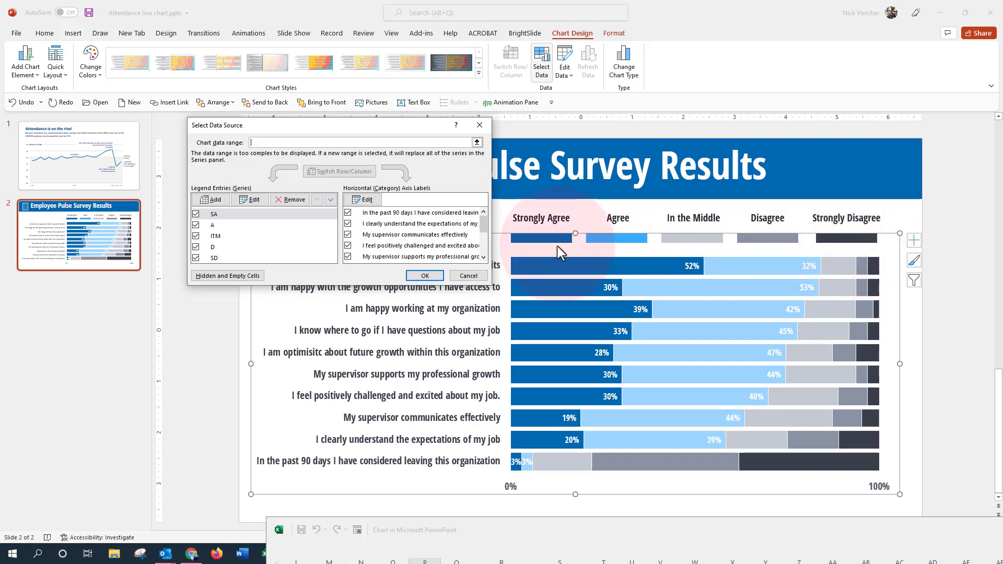
# Step: Move the SA series to the bottom of the list, then move A down below SD
pyautogui.click(331, 201)
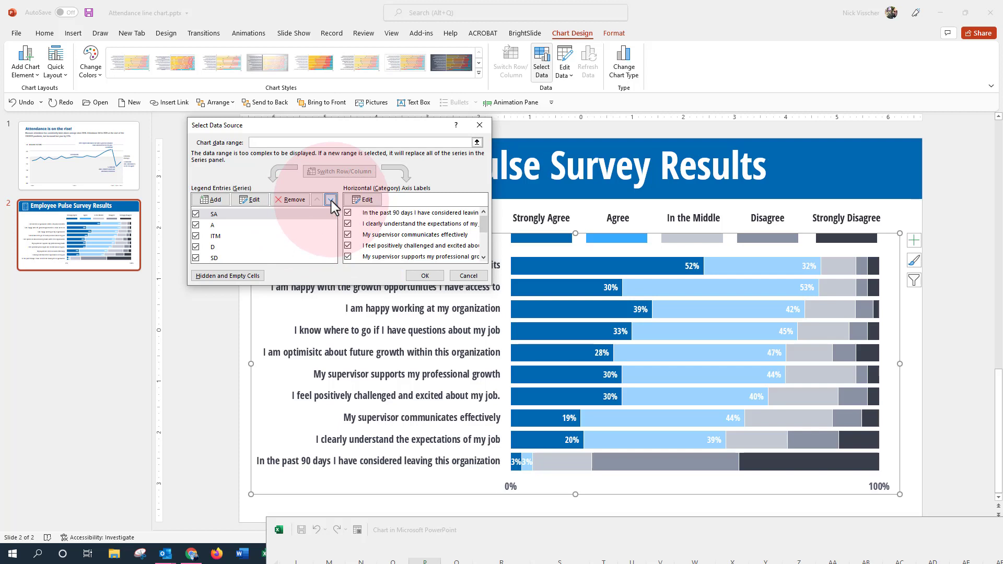
pyautogui.click(331, 200)
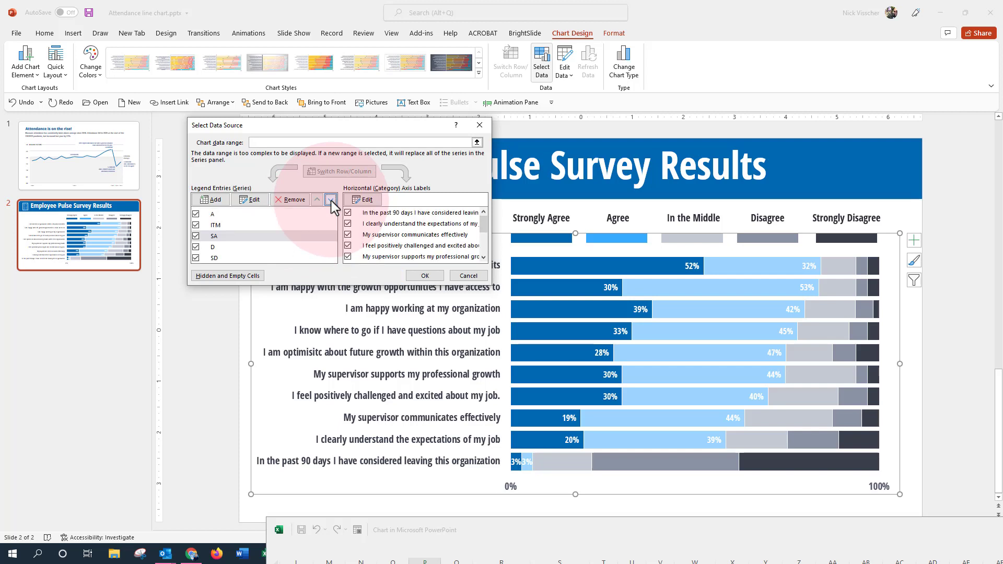
pyautogui.click(331, 200)
pyautogui.click(331, 200)
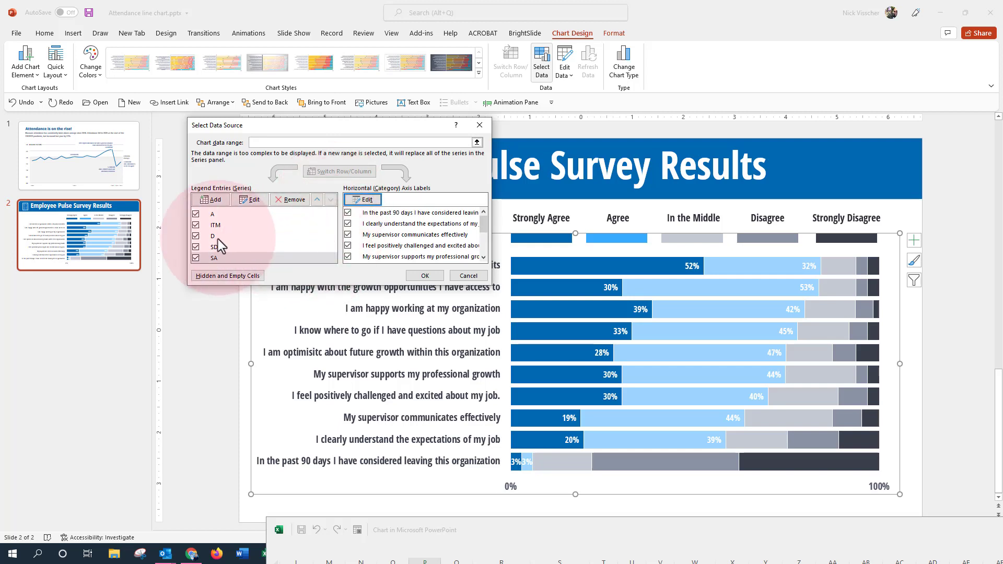
pyautogui.click(213, 215)
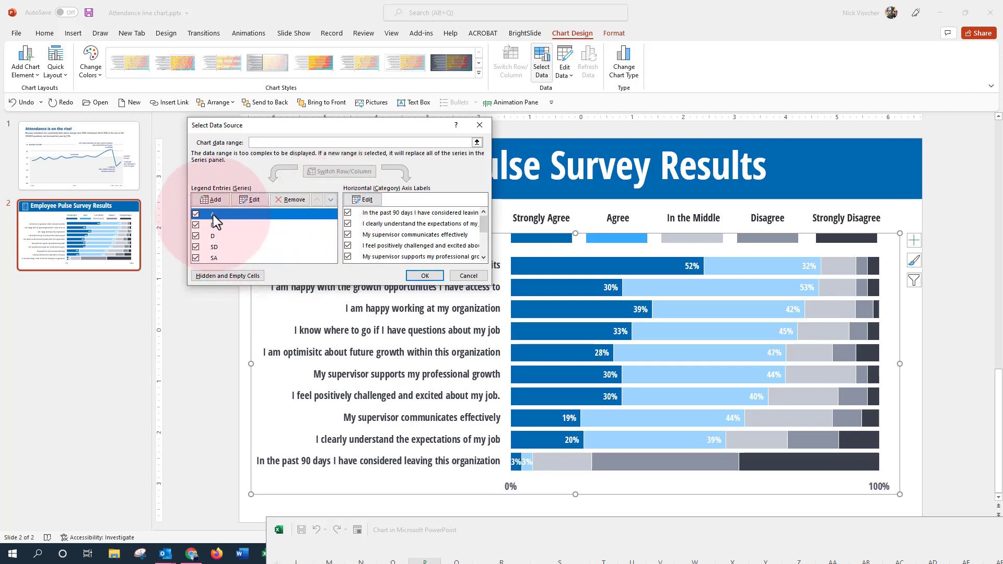
pyautogui.click(331, 201)
pyautogui.click(330, 201)
pyautogui.click(331, 200)
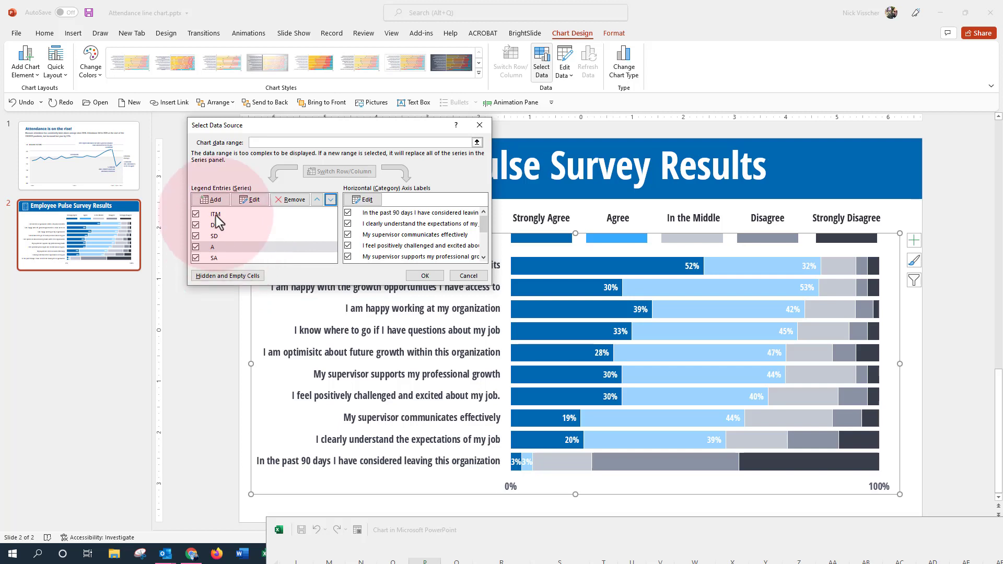
# Step: Move ITM below D and SD to the top, applying the SD, D, ITM, A, SA order
pyautogui.click(216, 215)
pyautogui.click(330, 199)
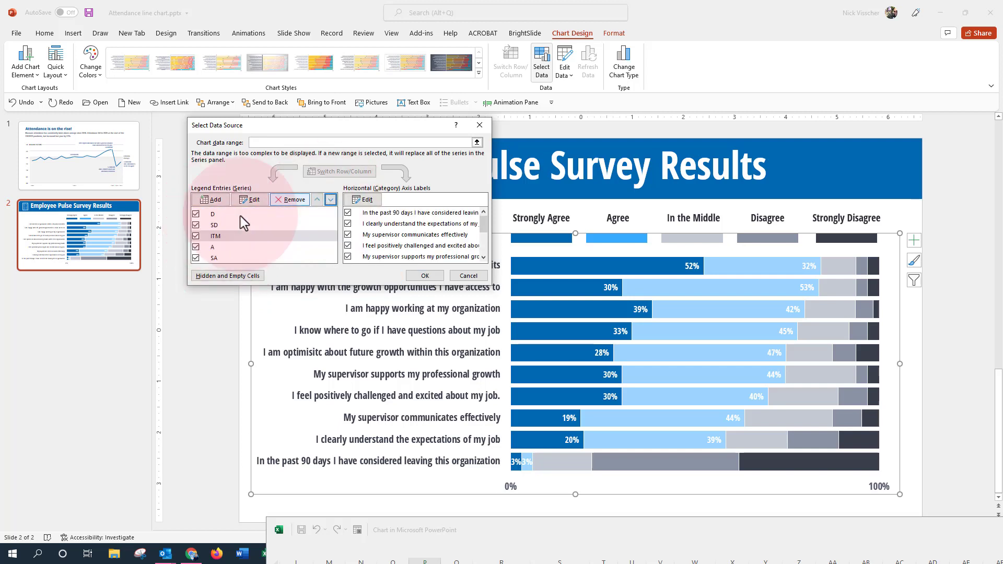
pyautogui.click(198, 235)
pyautogui.click(317, 200)
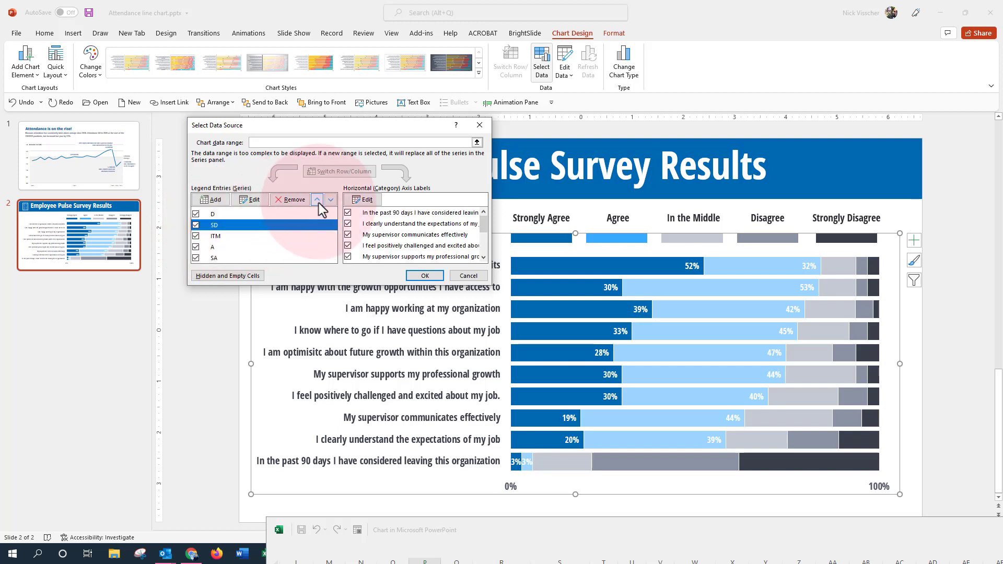
pyautogui.click(317, 201)
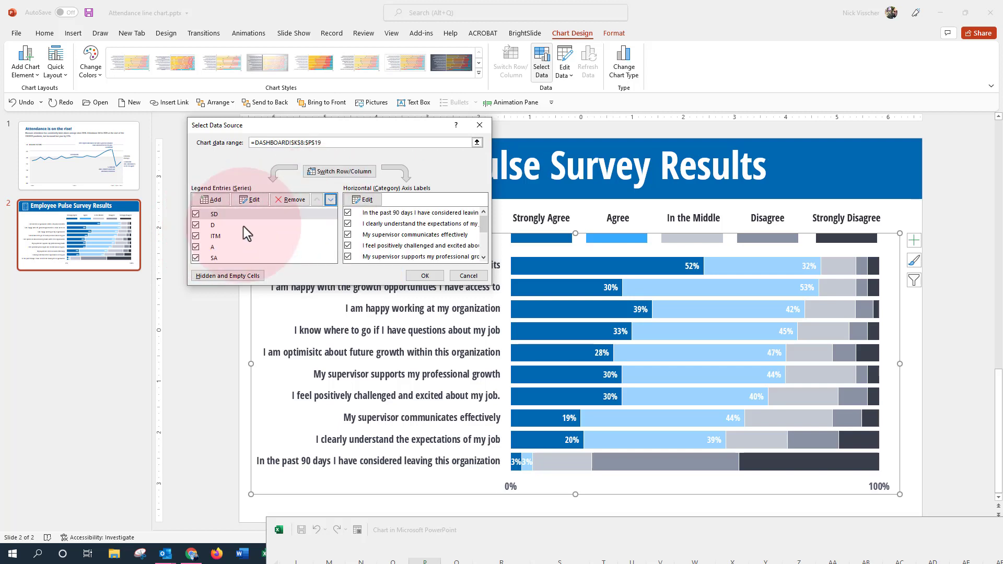
pyautogui.click(425, 276)
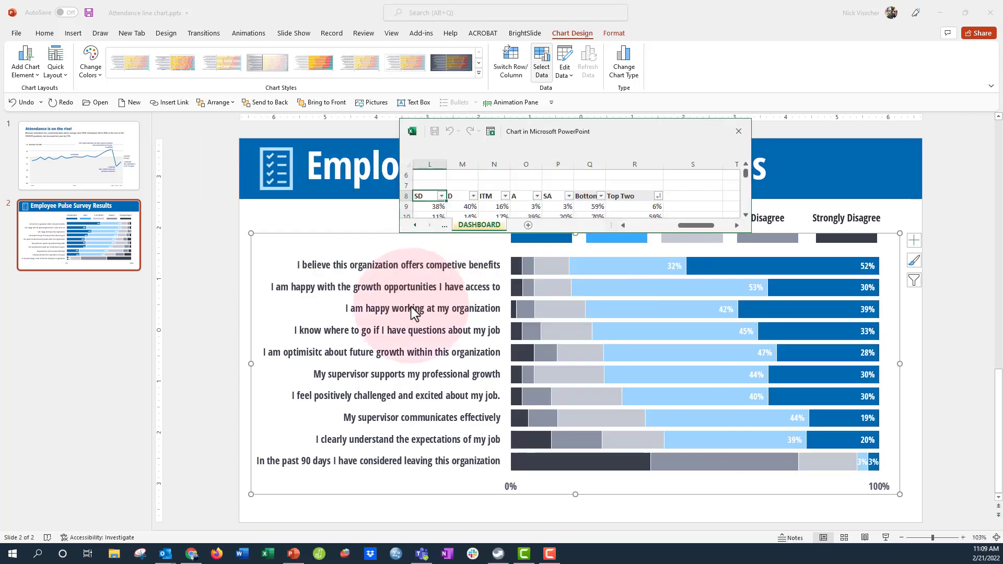
# Step: Close the chart data window and select the whole Strongly Agree legend item
pyautogui.click(732, 121)
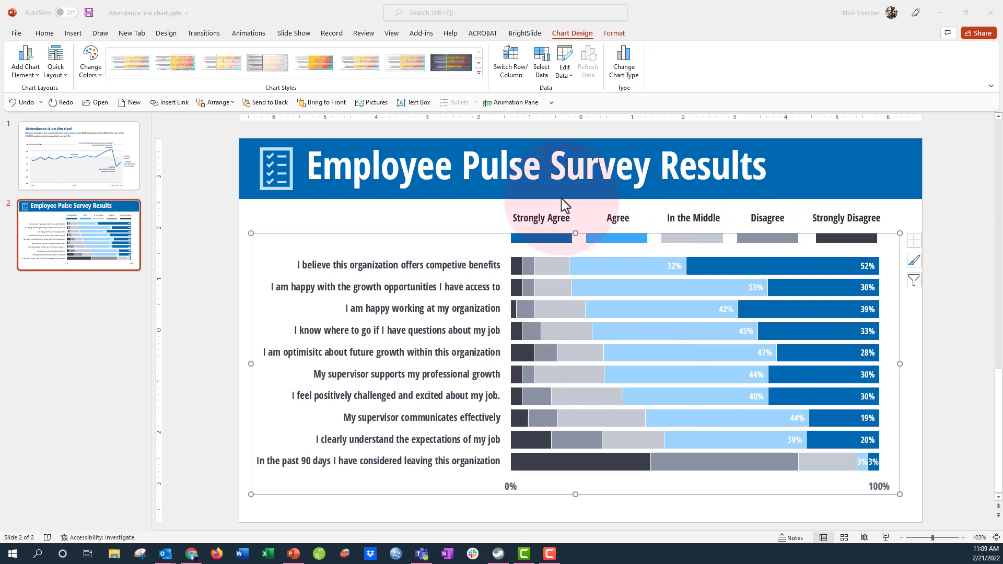
pyautogui.click(538, 217)
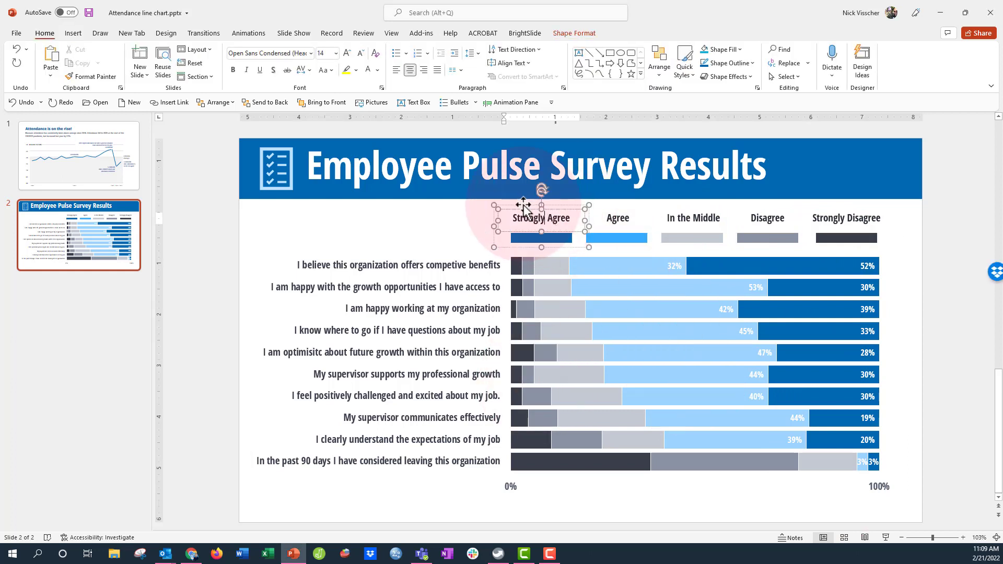
pyautogui.click(521, 238)
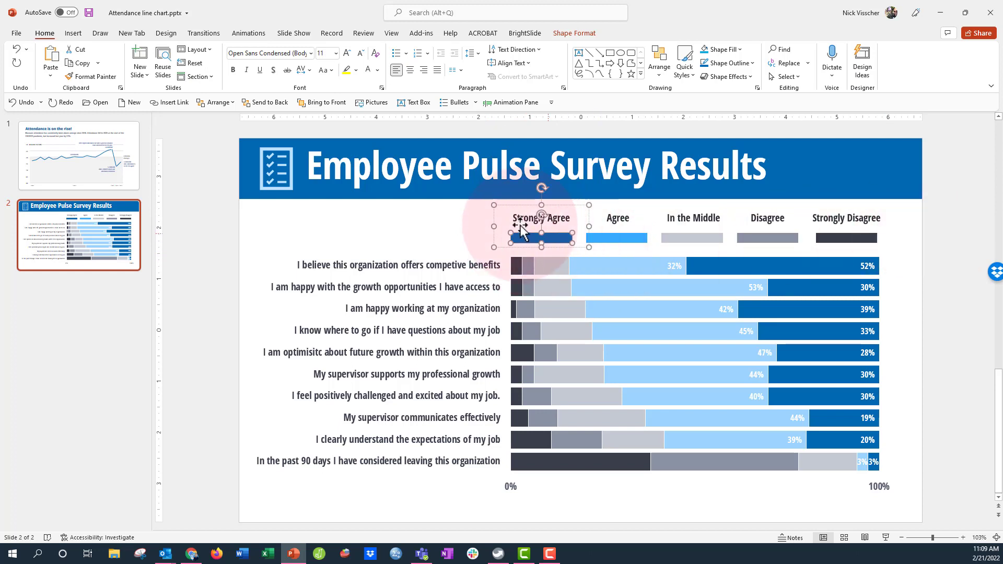
pyautogui.click(520, 208)
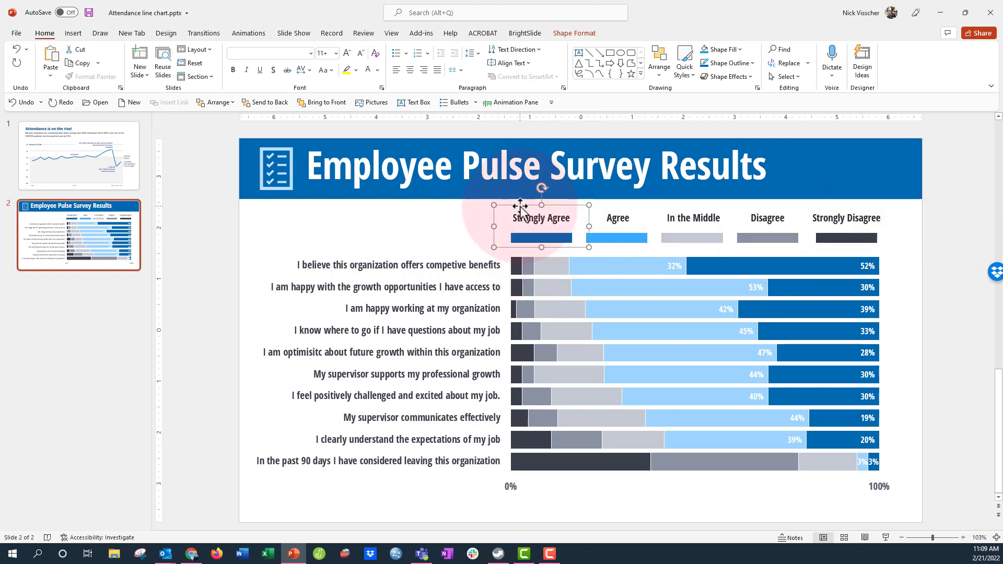
# Step: Select the Agree, Disagree and whole Strongly Disagree legend items
pyautogui.click(606, 217)
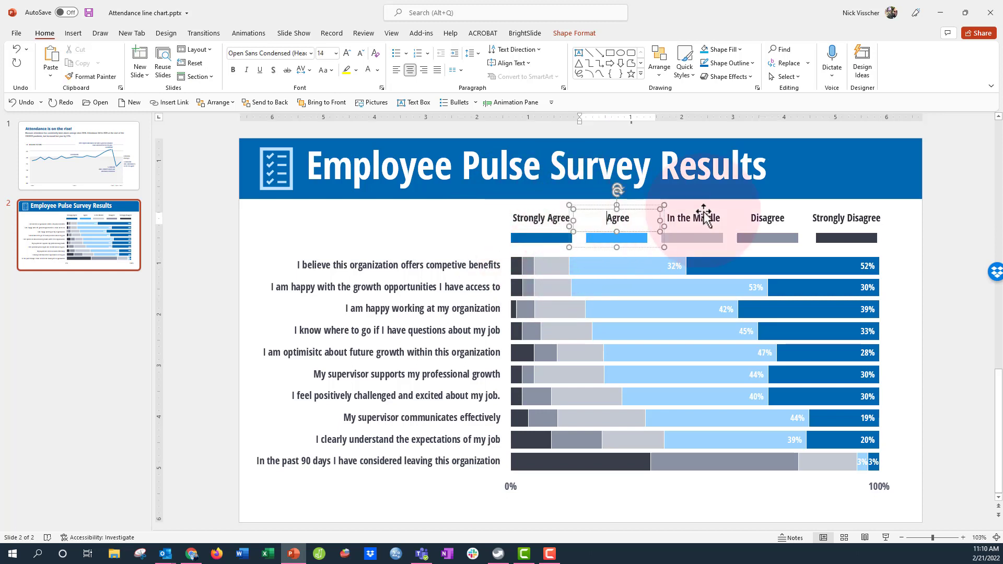
pyautogui.click(763, 218)
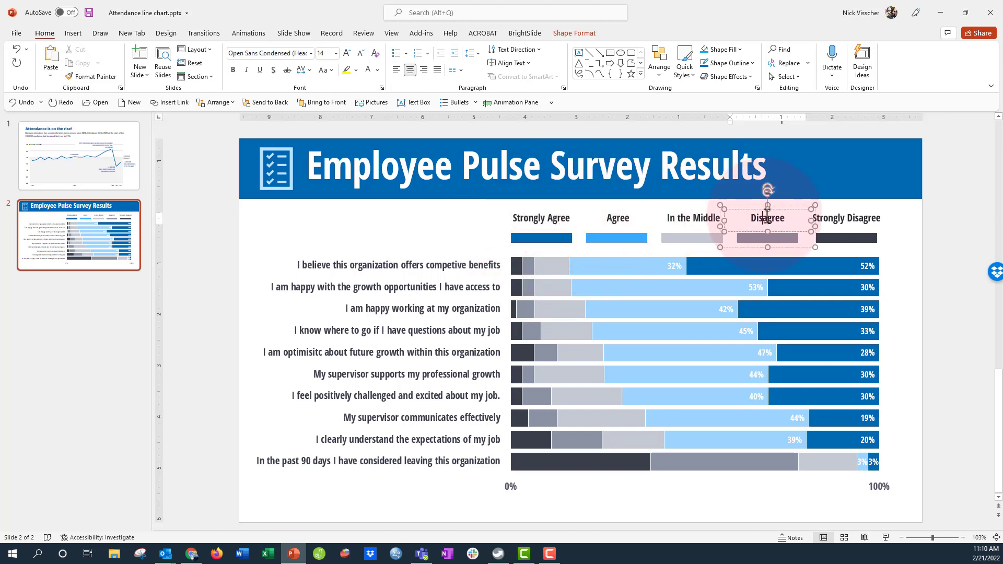
pyautogui.click(842, 226)
pyautogui.click(833, 205)
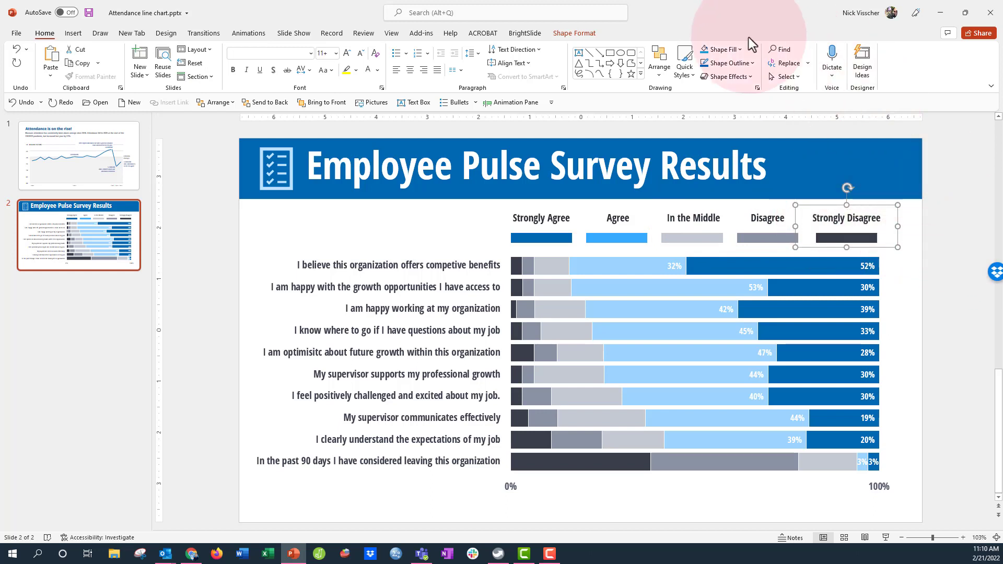
# Step: Swap the Strongly Agree and Strongly Disagree legend items with BrightSlide's Swap Objects
pyautogui.click(540, 33)
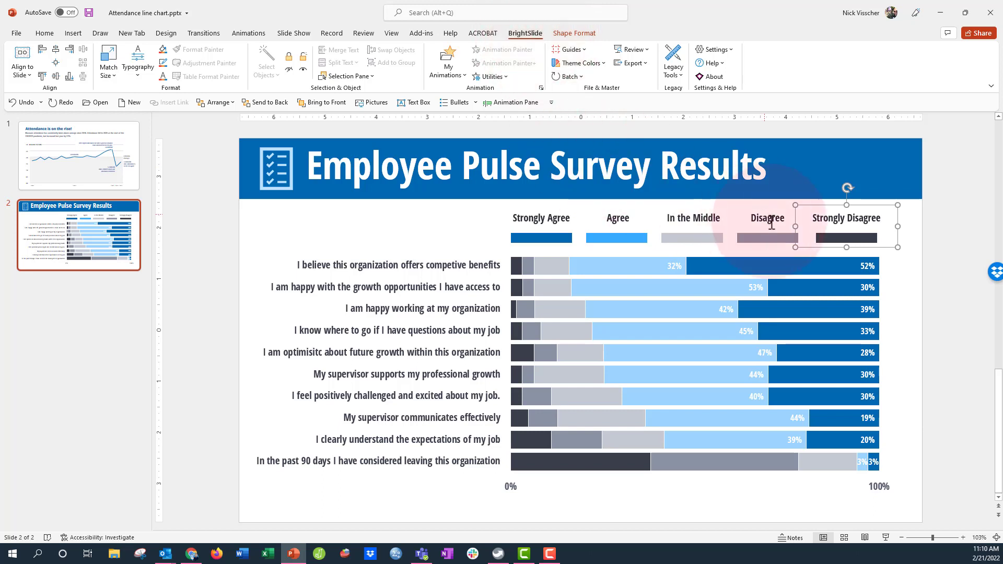
pyautogui.keyDown('shift'); pyautogui.click(563, 240); pyautogui.keyUp('shift')
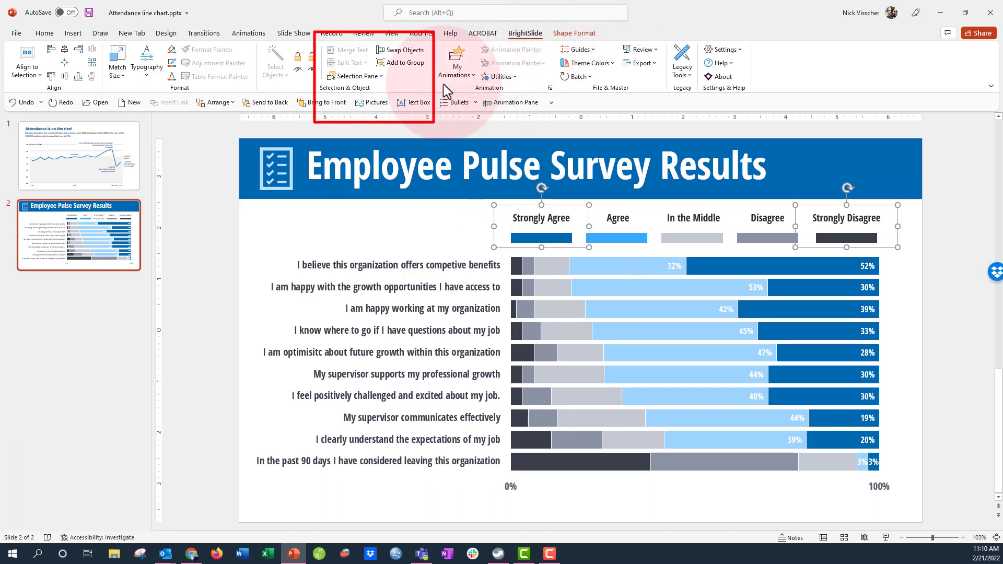
pyautogui.click(420, 52)
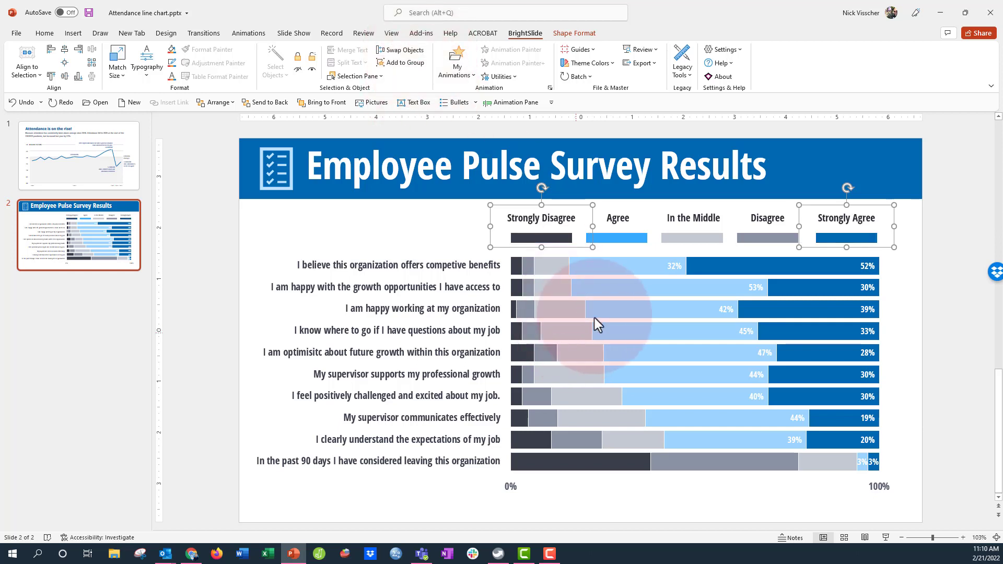
# Step: Swap the Agree and Disagree legend items, then deselect the legend
pyautogui.click(614, 238)
pyautogui.keyDown('shift'); pyautogui.click(772, 237); pyautogui.keyUp('shift')
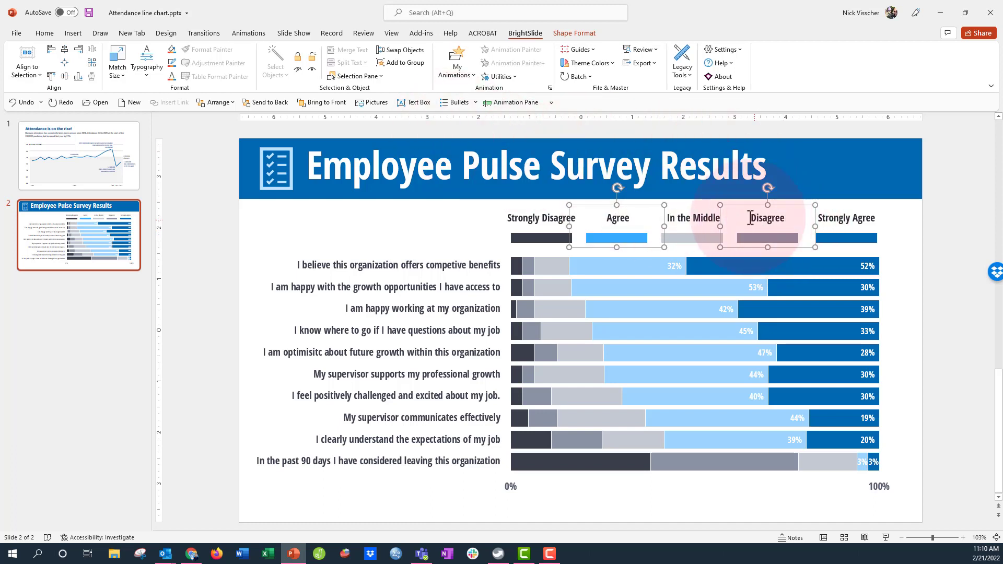
pyautogui.click(421, 51)
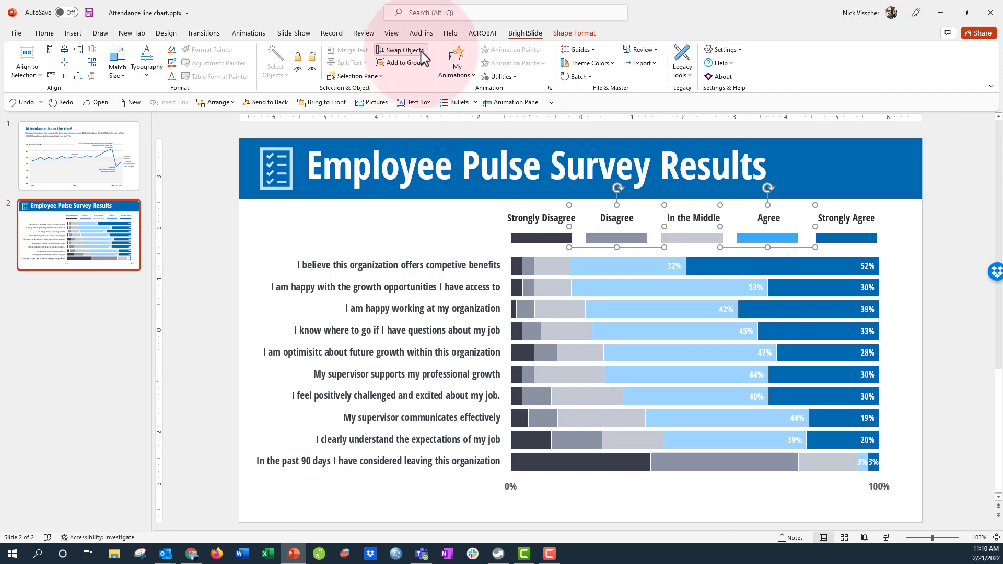
pyautogui.click(918, 290)
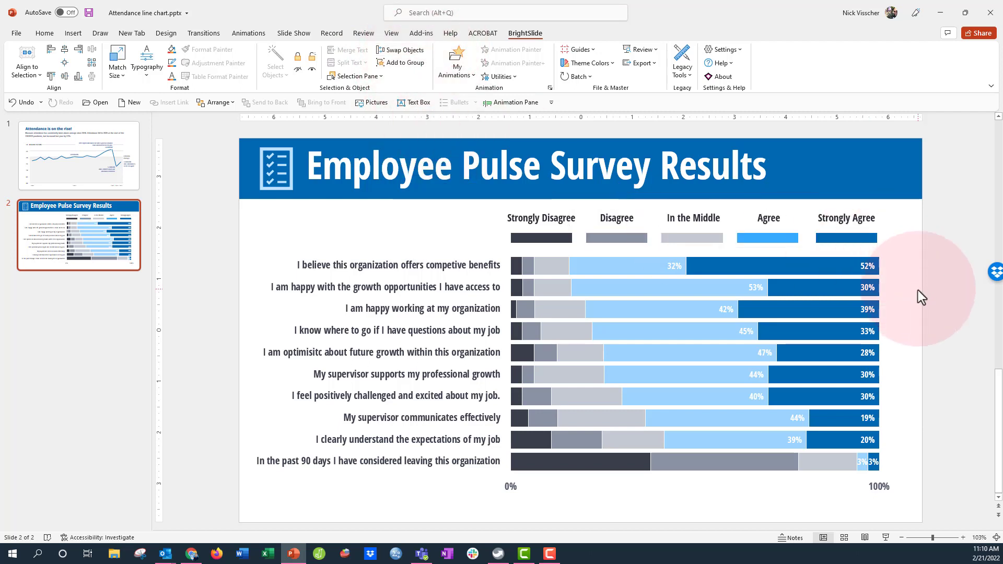